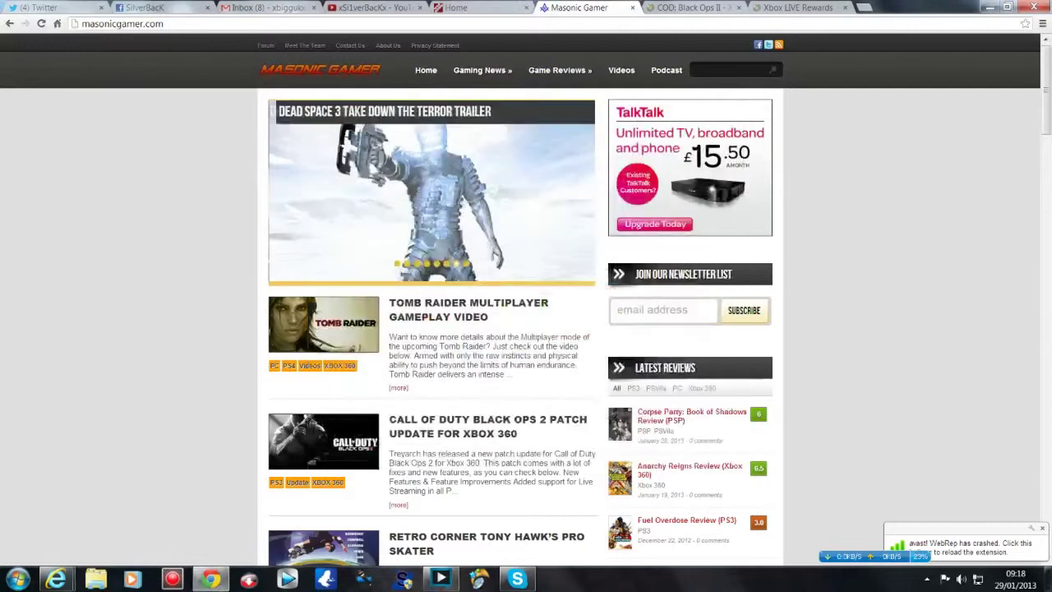
- Launch ArcSoft ShowBiz from the desktop and open its Capture module for the Xbox feed
left_click(211, 580)
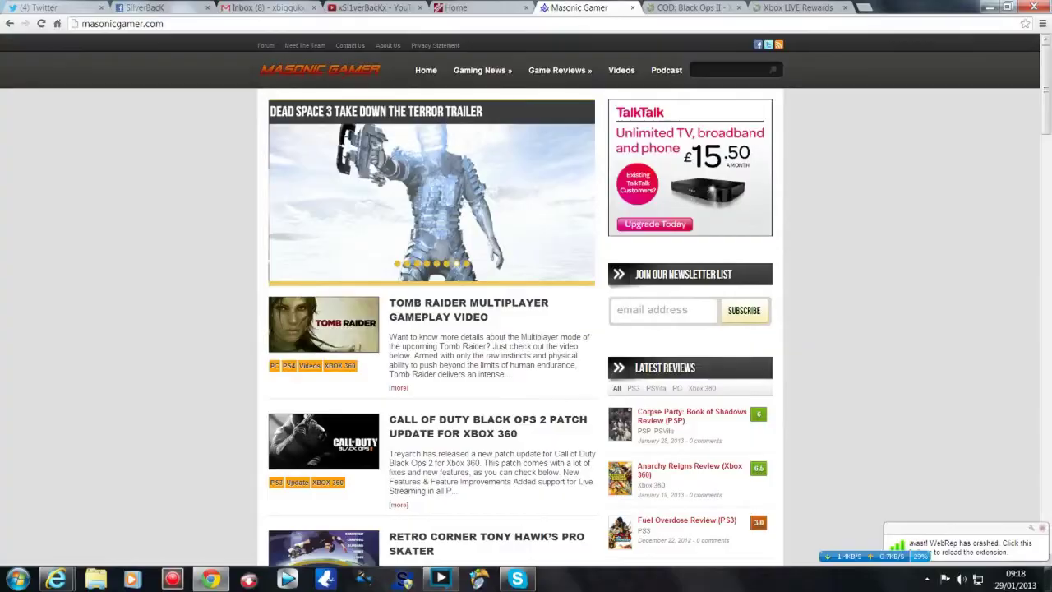
left_click(1009, 6)
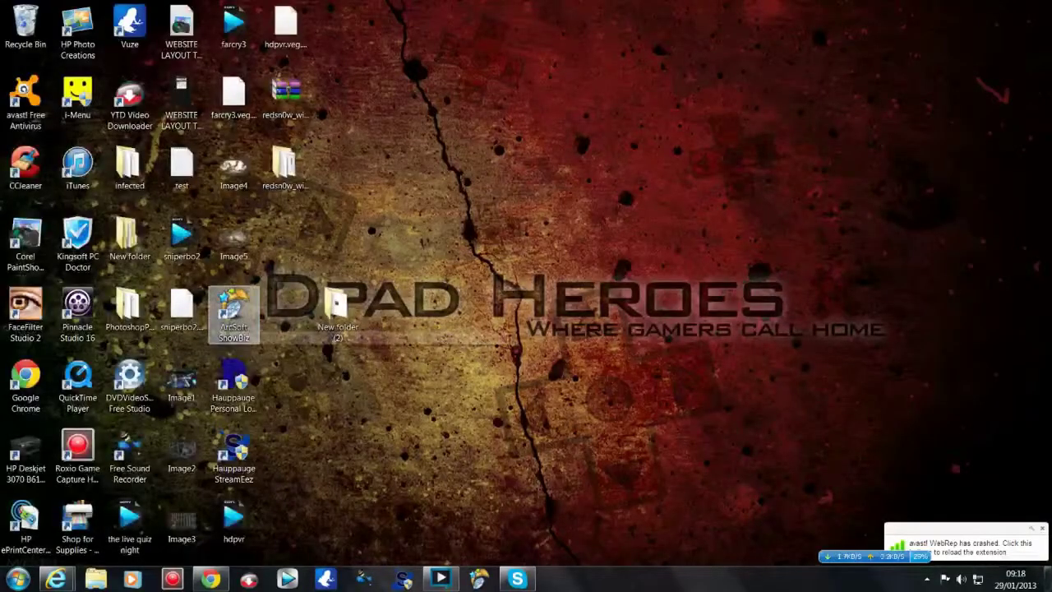
left_click(234, 313)
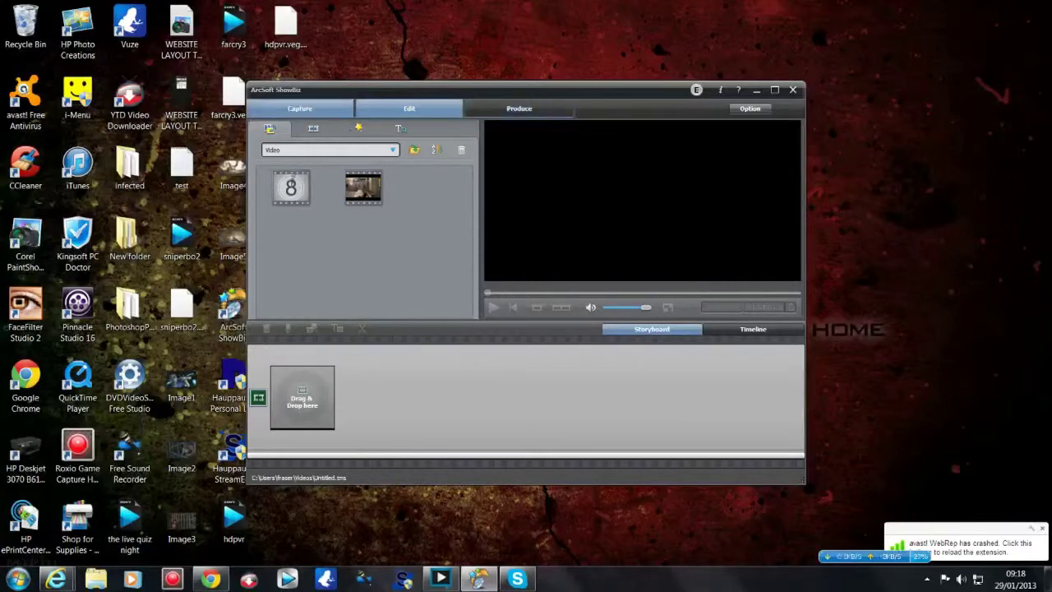
left_click(299, 108)
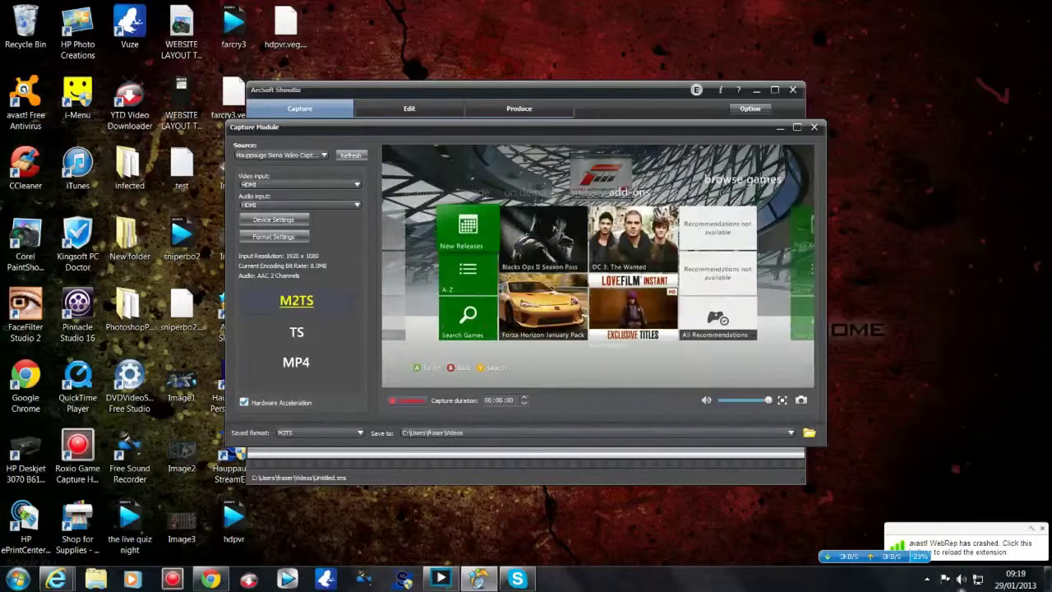
- Mute the computer speakers from the tray volume control, then return to XSplit
right_click(961, 580)
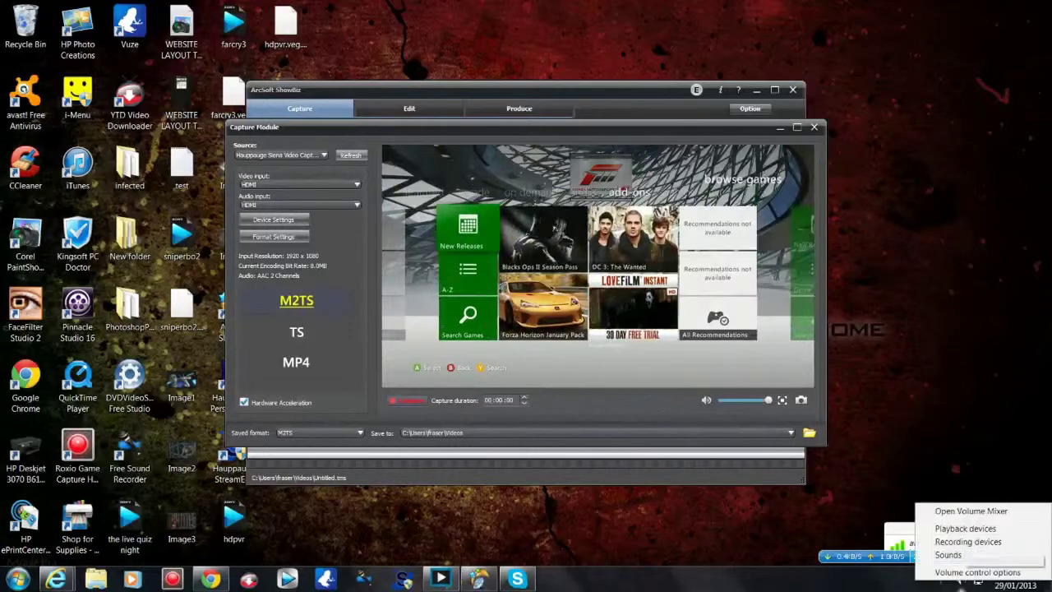
left_click(960, 580)
left_click(960, 580)
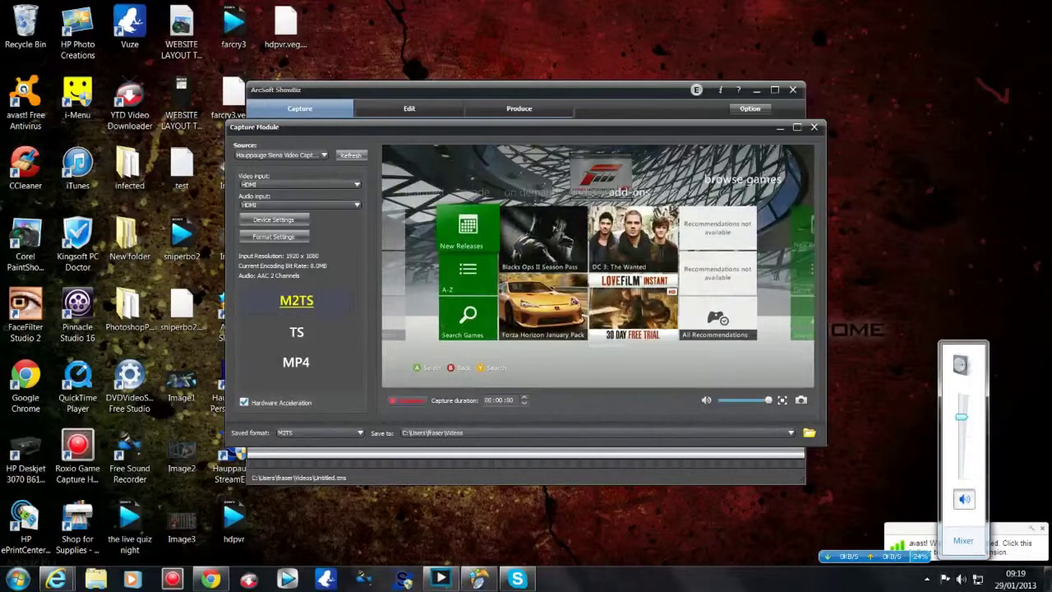
left_click(964, 499)
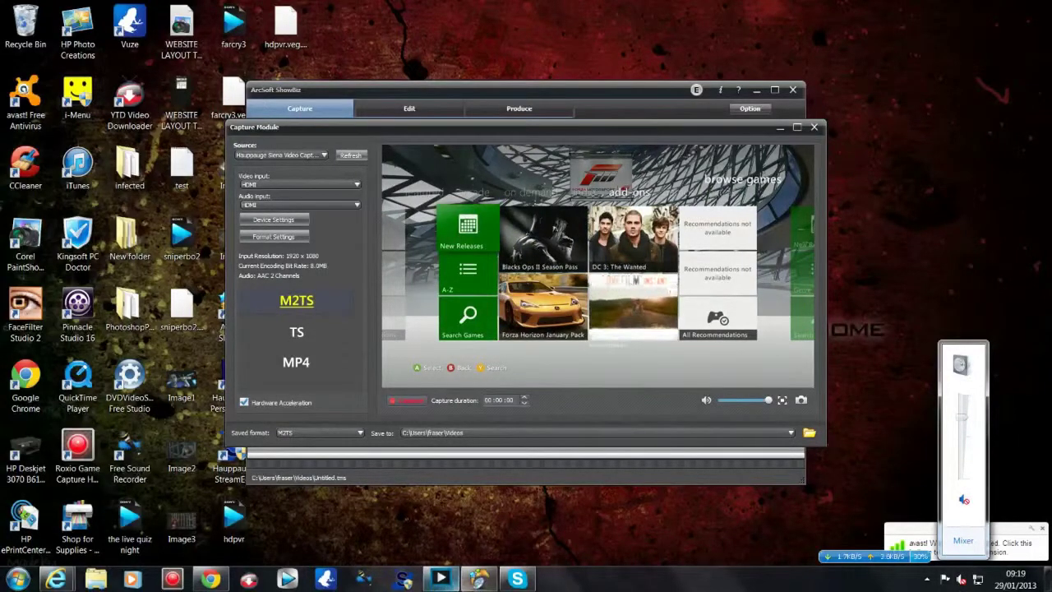
left_click(440, 579)
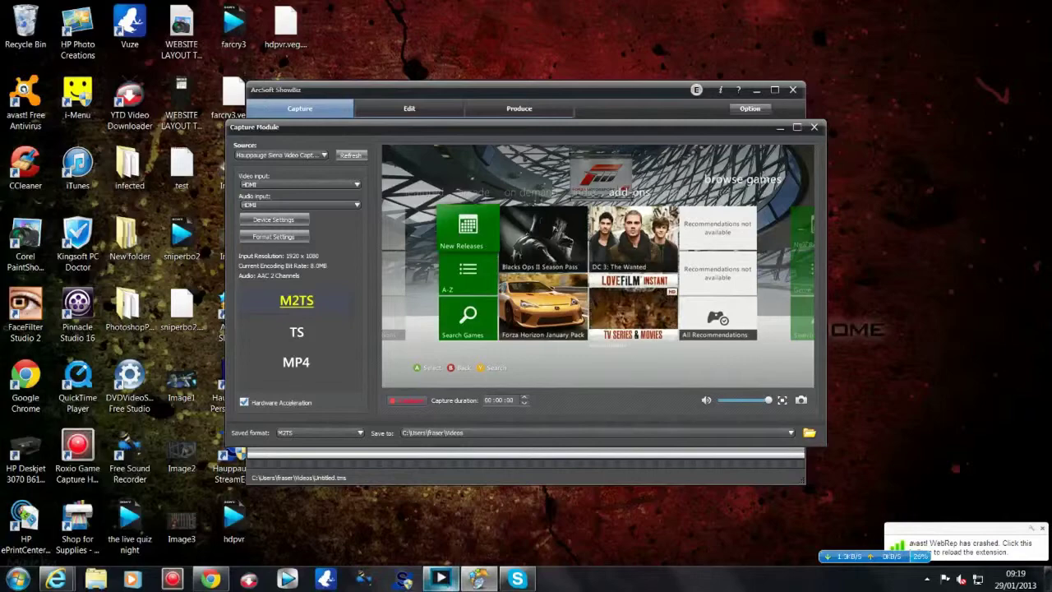
right_click(440, 579)
left_click(411, 516)
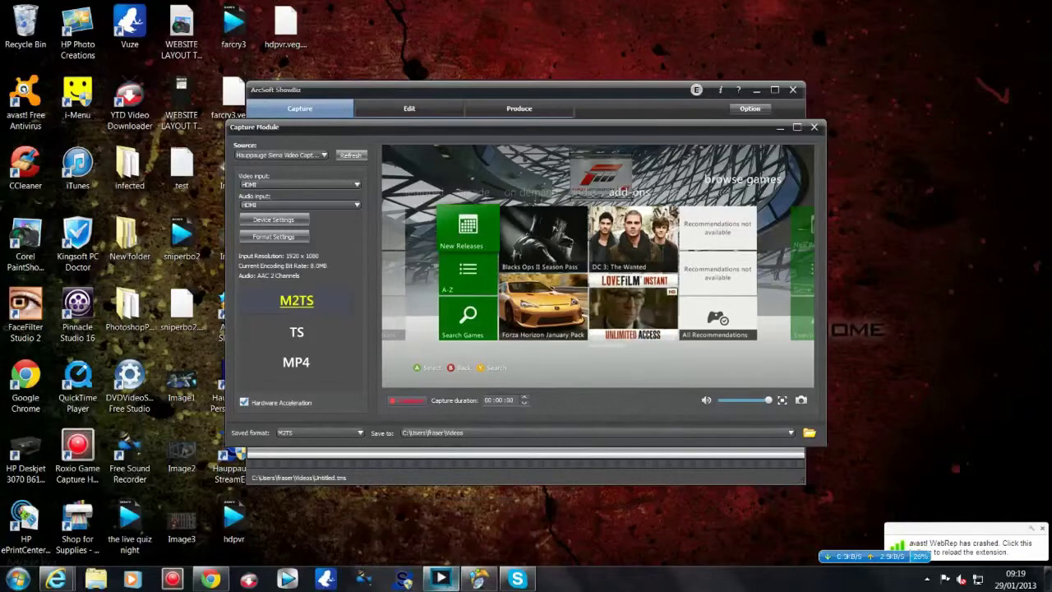
- Add the CaptureModule (DX9Ex) game capture to The WR scene and enlarge it to fill the screen
left_click(780, 127)
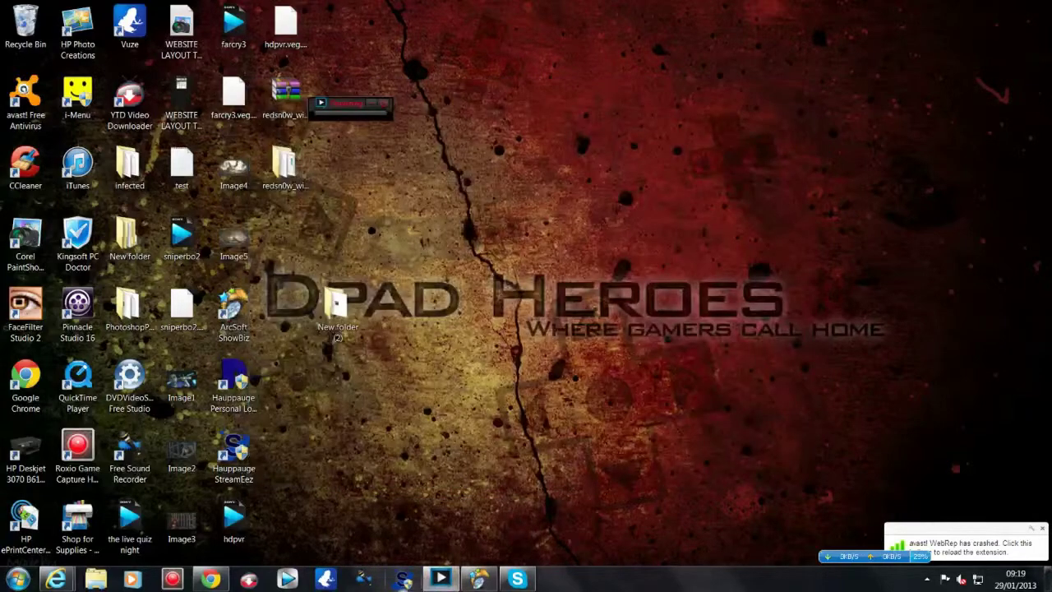
left_click(439, 579)
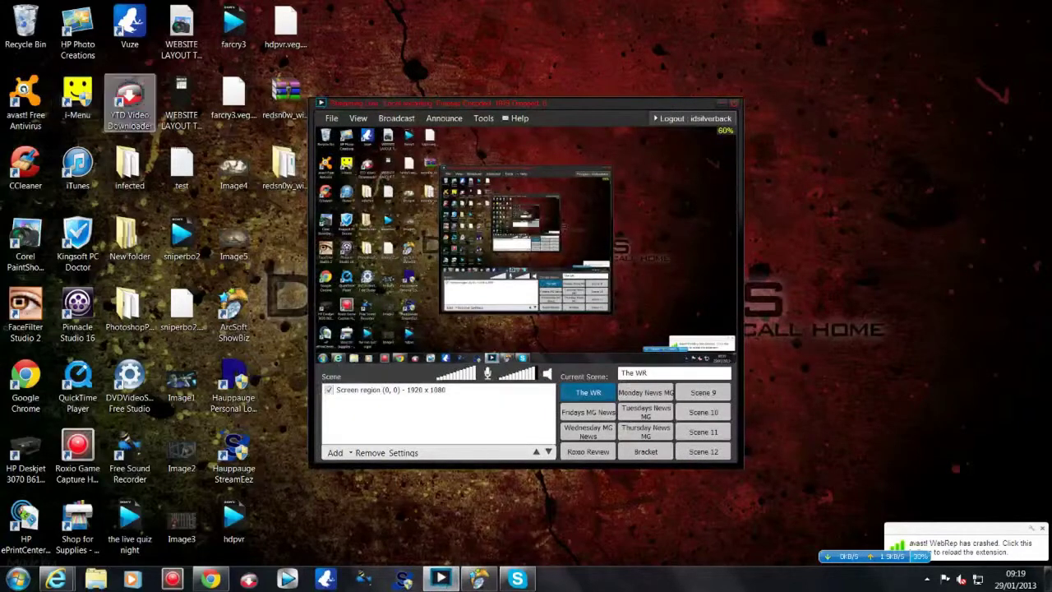
left_click(358, 119)
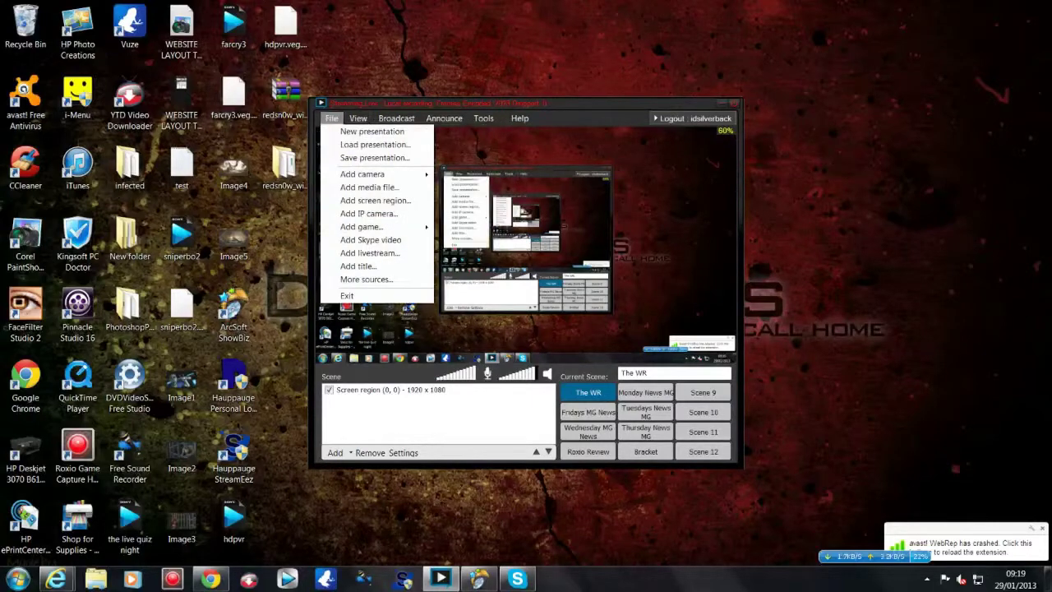
mouse_move(362, 227)
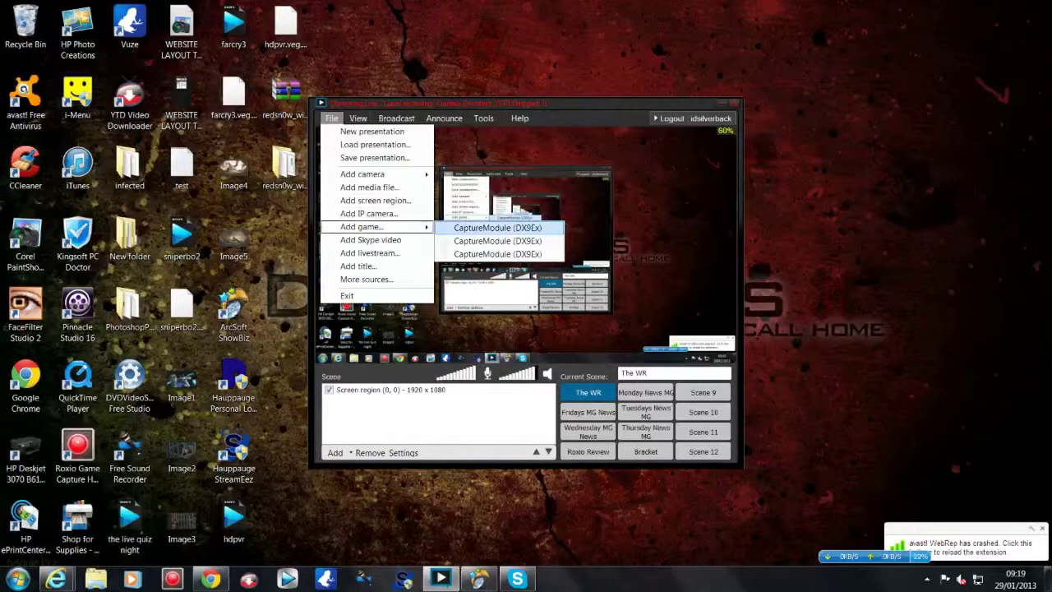
left_click(497, 228)
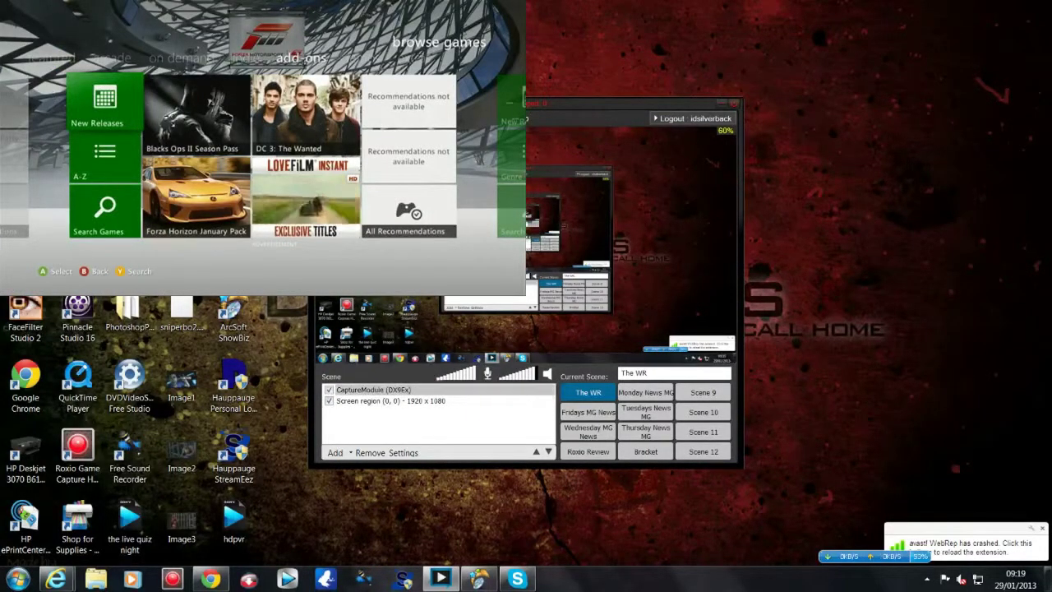
left_click_drag(526, 293, 900, 543)
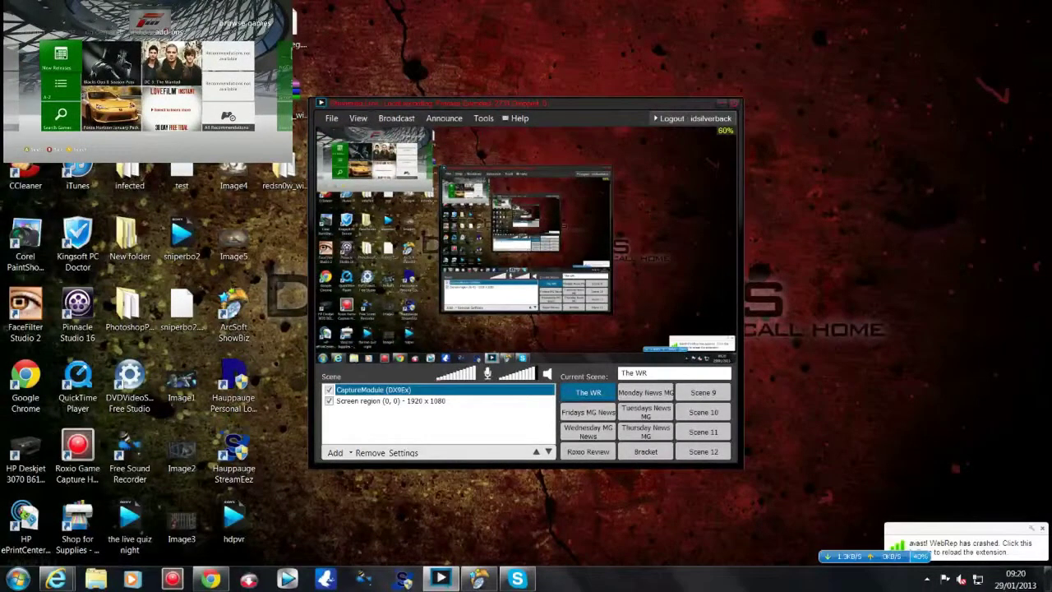
- Add 035-gorilla.png as a media file and shrink it into the top-right corner
left_click(335, 452)
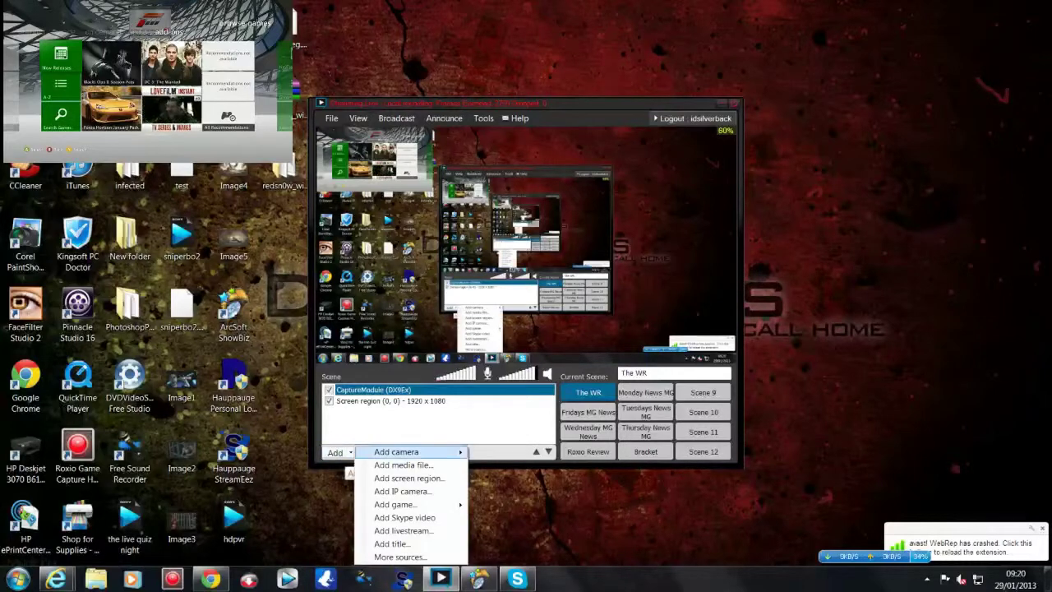
left_click(403, 465)
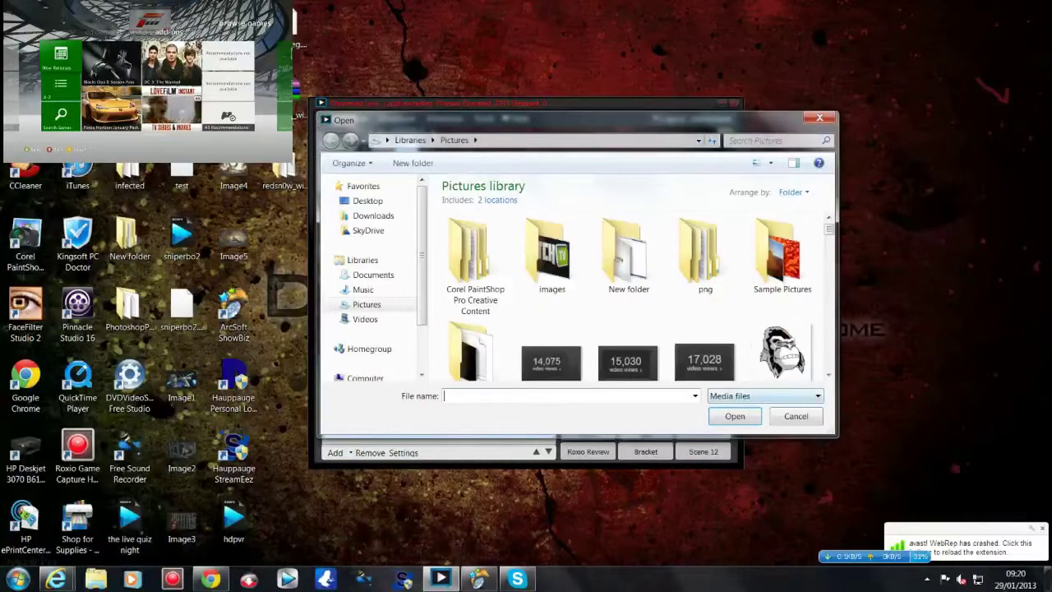
double_click(783, 354)
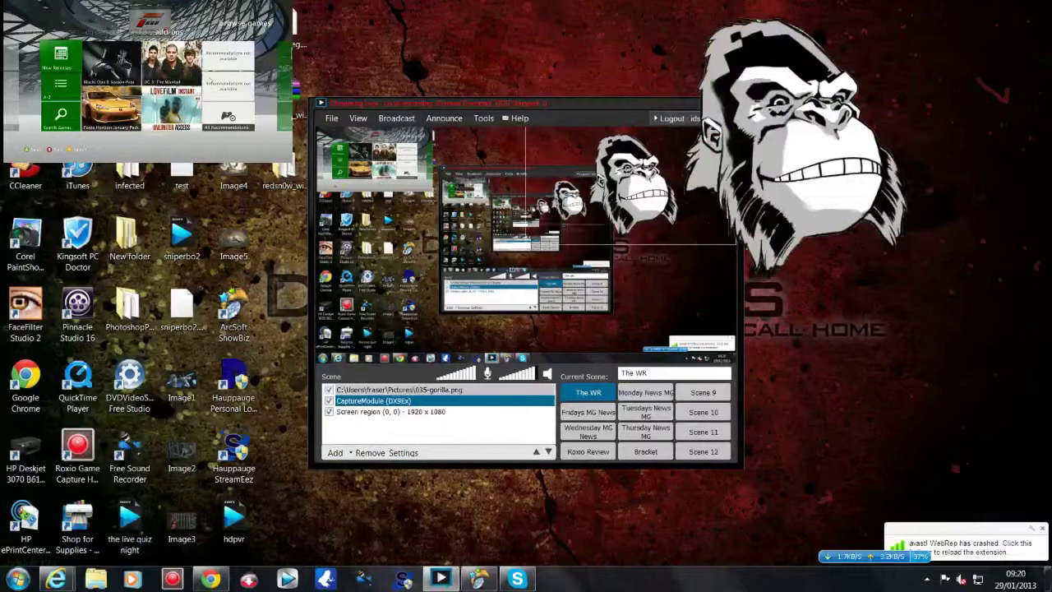
left_click_drag(715, 247, 913, 148)
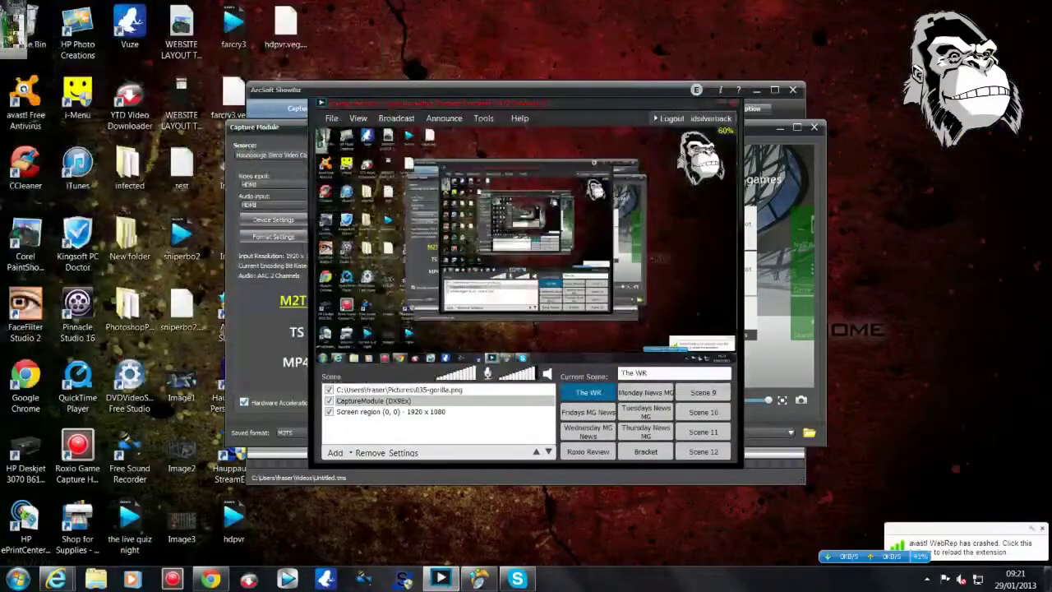
left_click(374, 400)
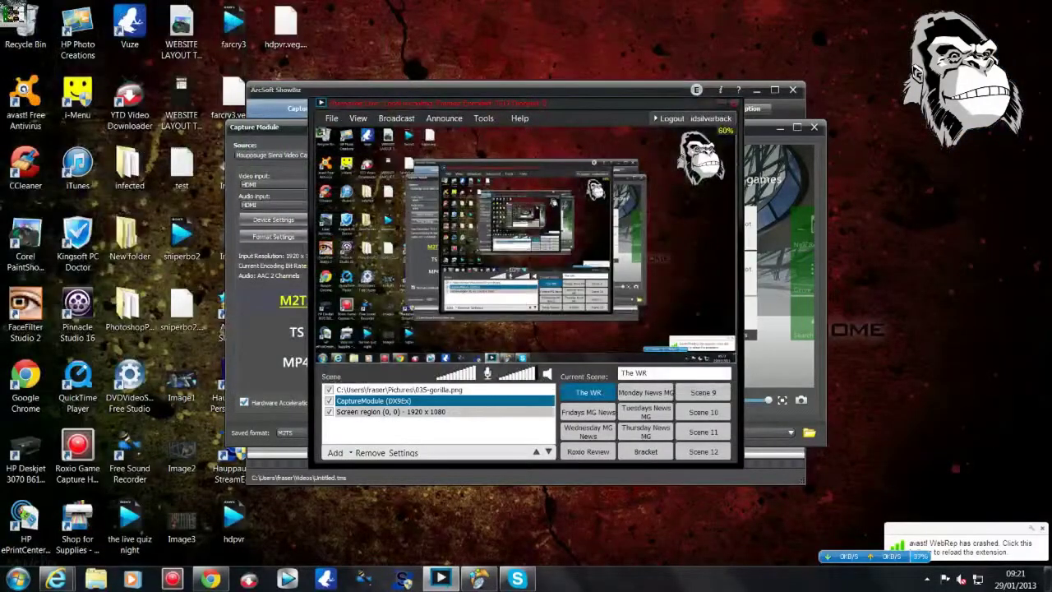
left_click(962, 580)
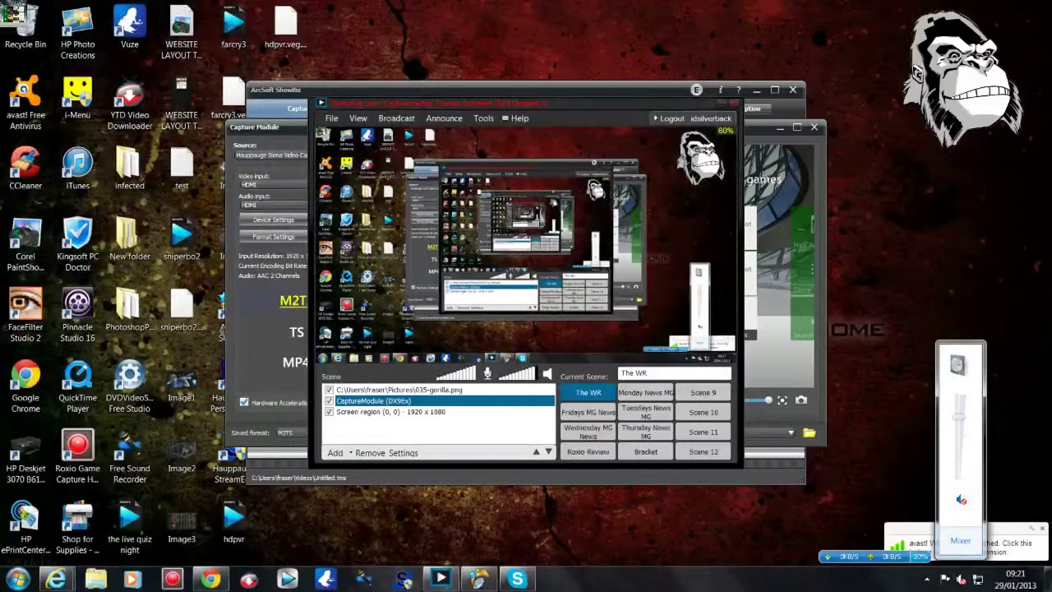
key("alt+Tab")
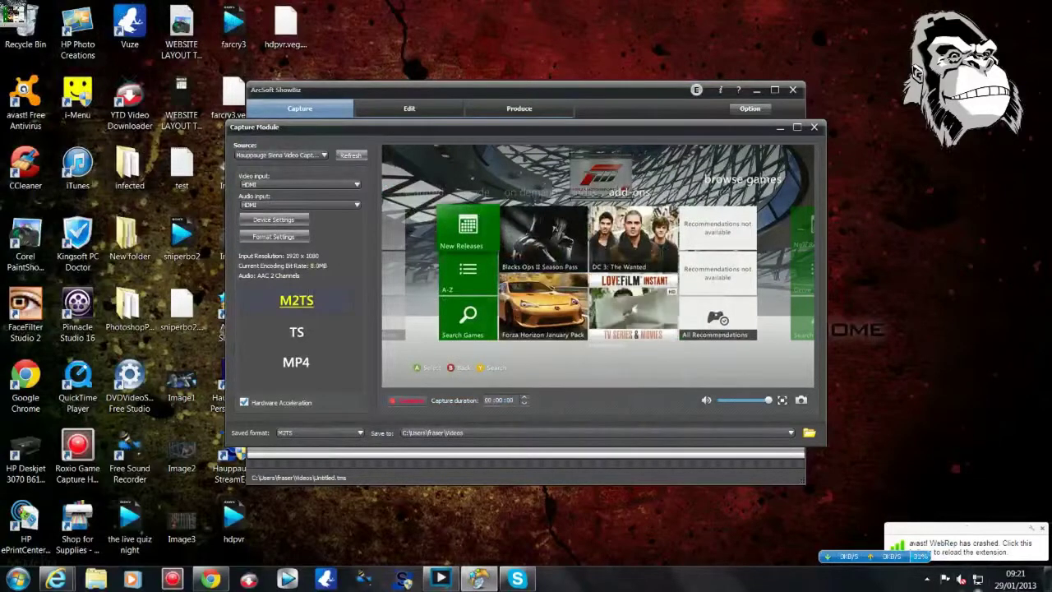
right_click(960, 581)
left_click(960, 580)
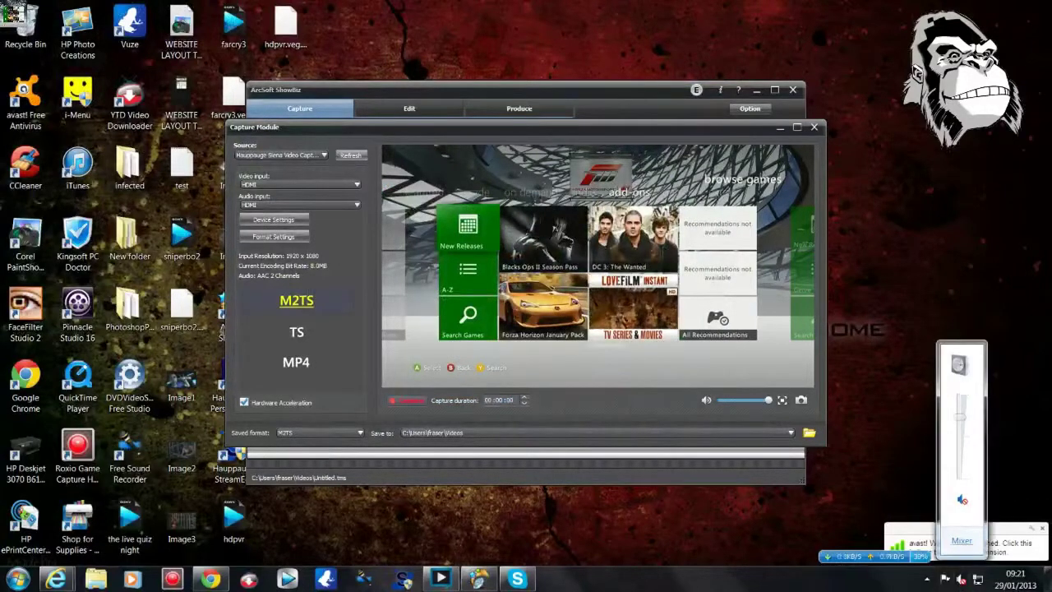
left_click(962, 541)
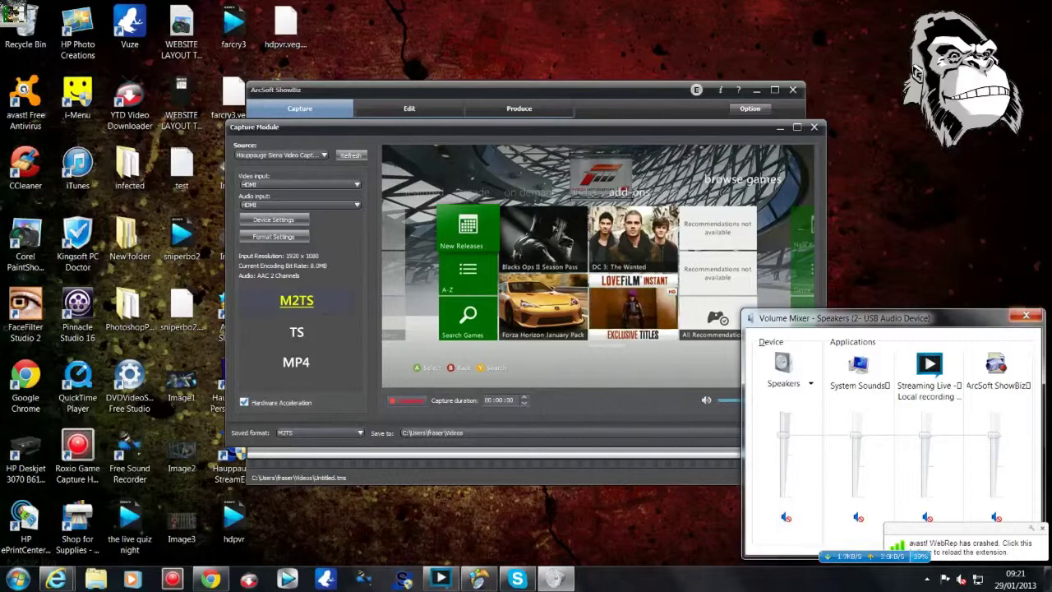
key("alt+F4")
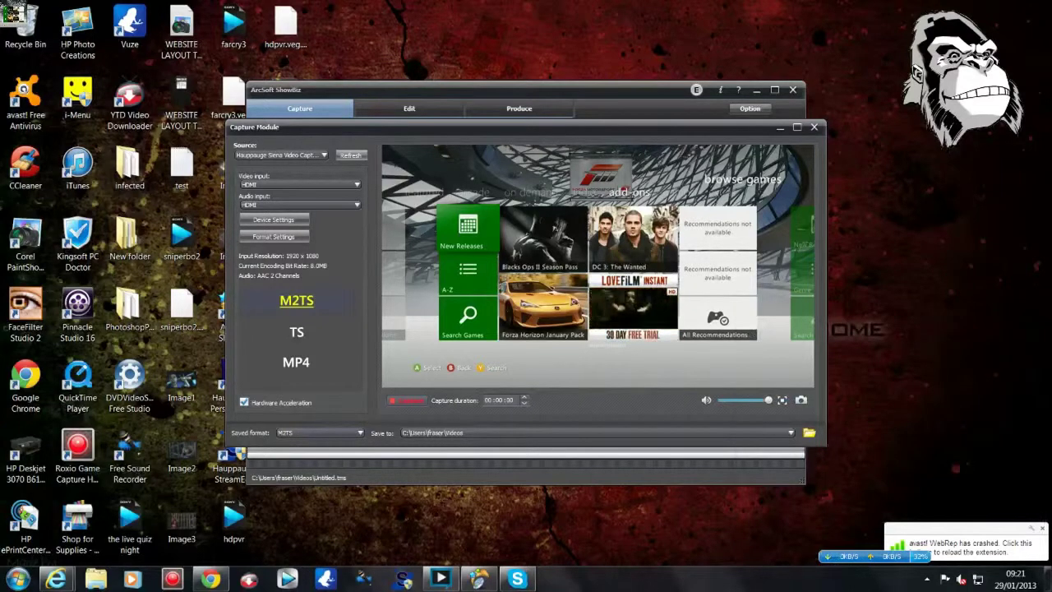
left_click(439, 579)
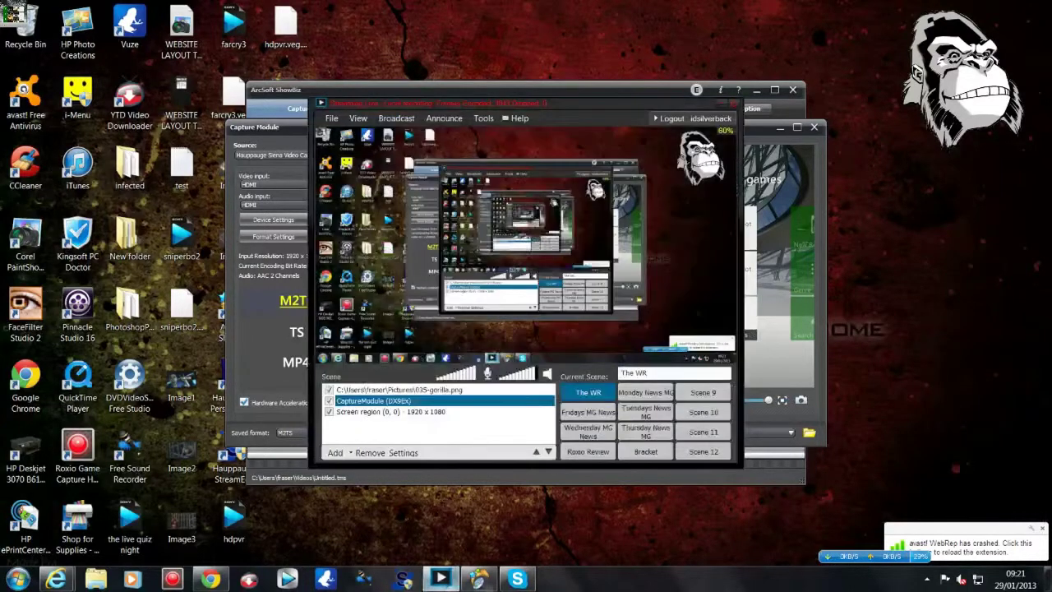